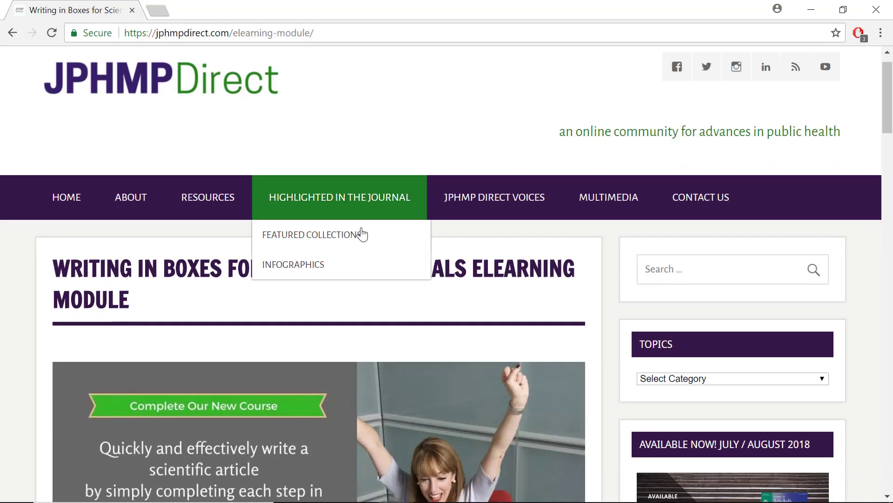
# Scroll the elearning-module page down to the Introduction, Methods, Results and Discussion buttons.
pyautogui.scroll(-6, 367, 245)
pyautogui.scroll(-12, 368, 281)
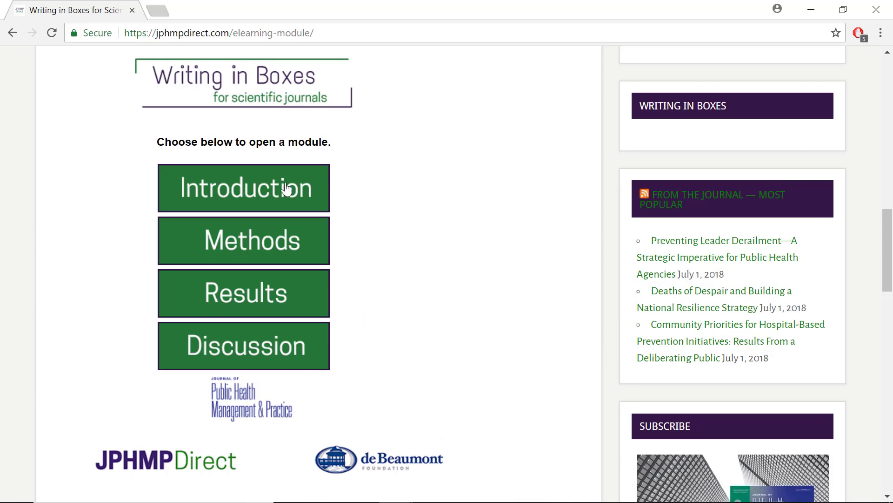
# Open the Introduction module and settle on the Writing the Introduction slide.
pyautogui.click(245, 194)
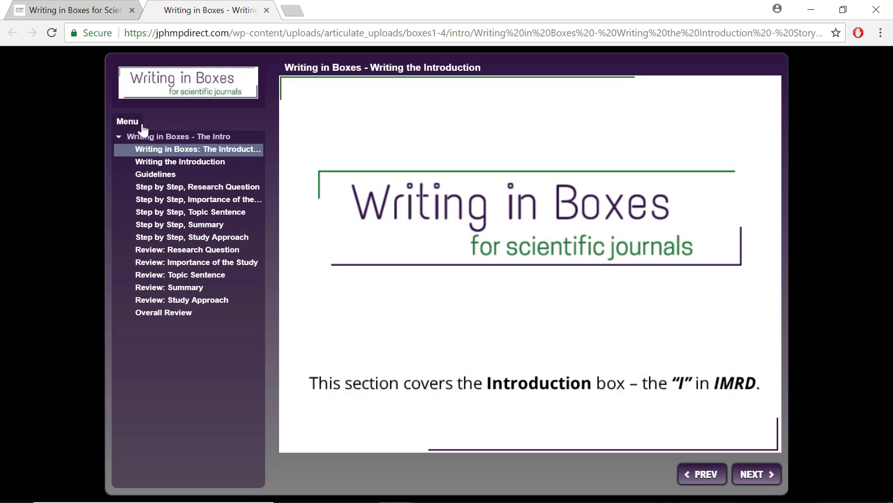
pyautogui.click(178, 163)
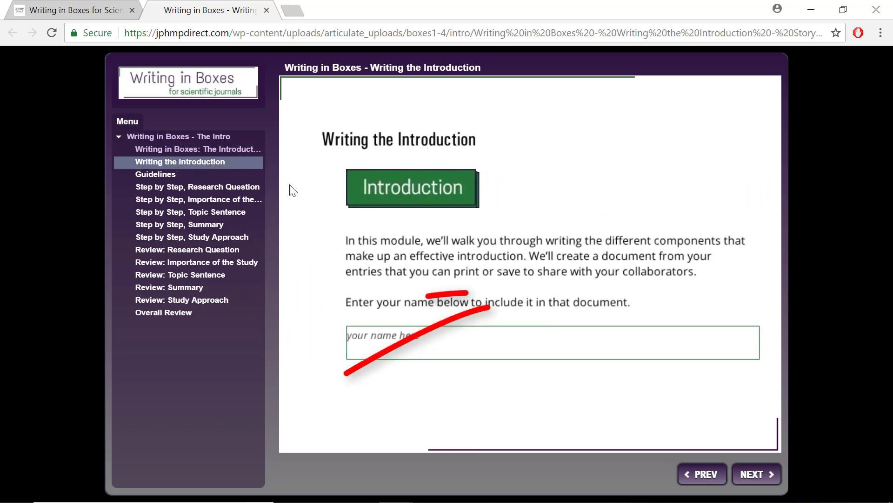
pyautogui.click(755, 476)
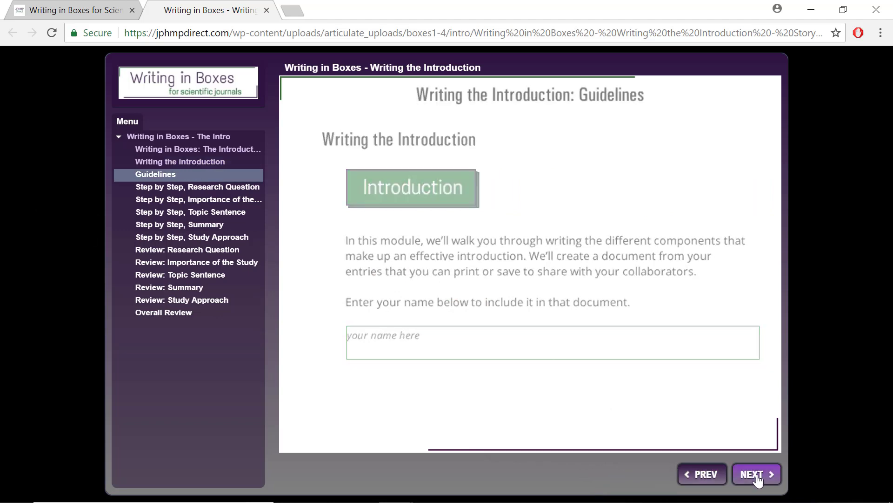
pyautogui.click(695, 478)
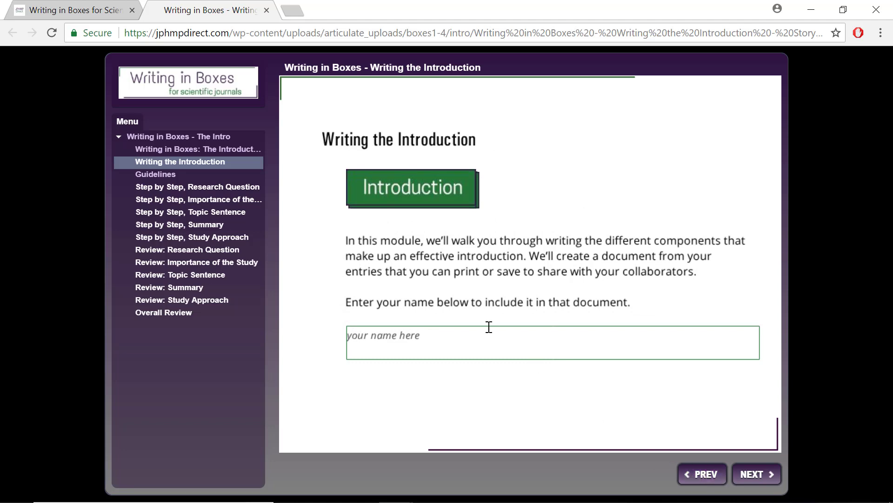
# Enter the learner's full name in the name field, then go to the Guidelines slide.
pyautogui.click(404, 343)
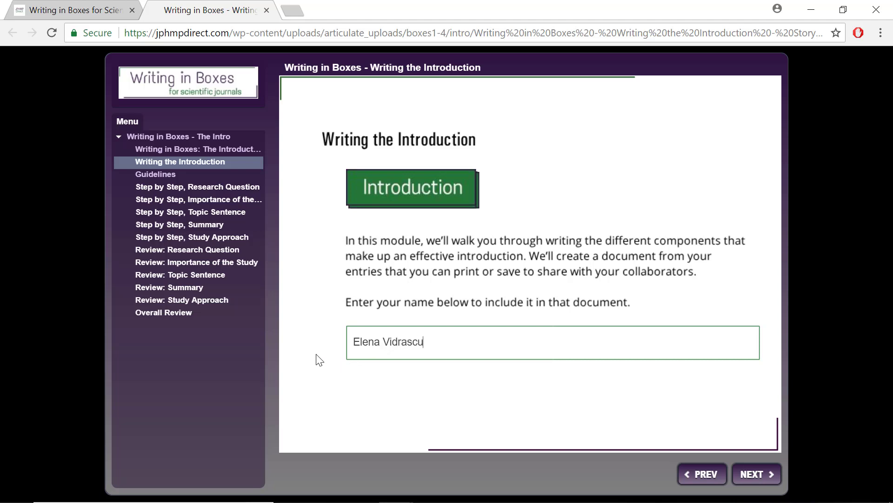
pyautogui.click(178, 180)
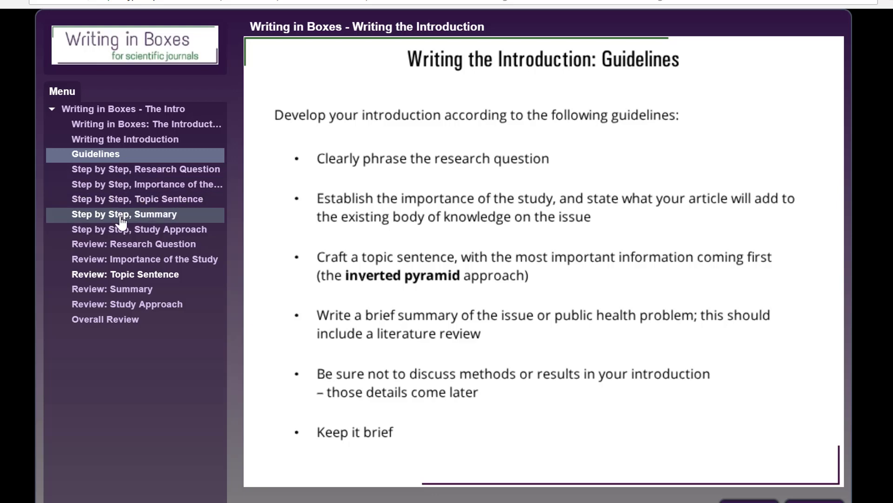
# Jump to the Step by Step, Study Approach slide to bring up the sample minigrant article.
pyautogui.click(156, 235)
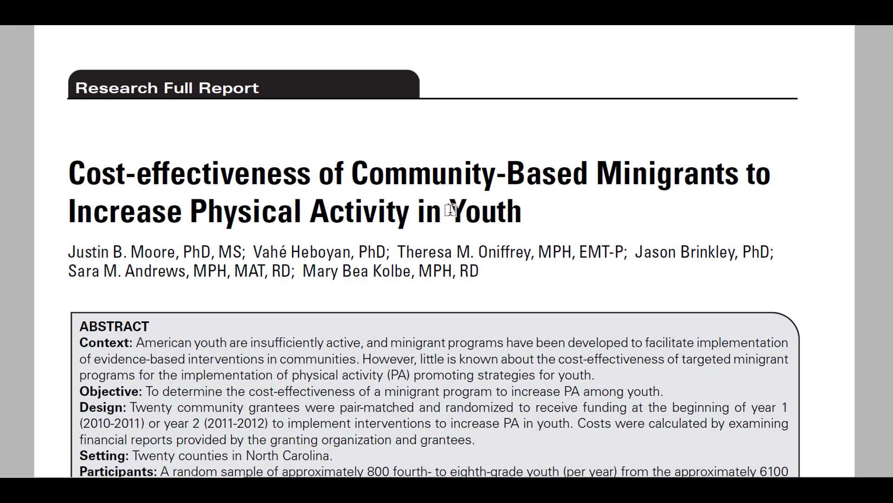
# Scroll the article PDF and select the sentence stating the study's purpose.
pyautogui.scroll(-3, 456, 219)
pyautogui.scroll(-20, 455, 235)
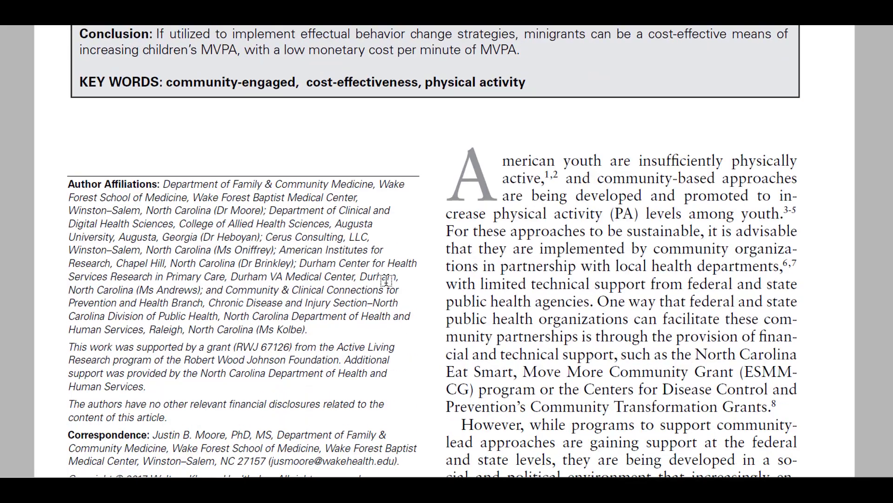
pyautogui.scroll(-6, 352, 295)
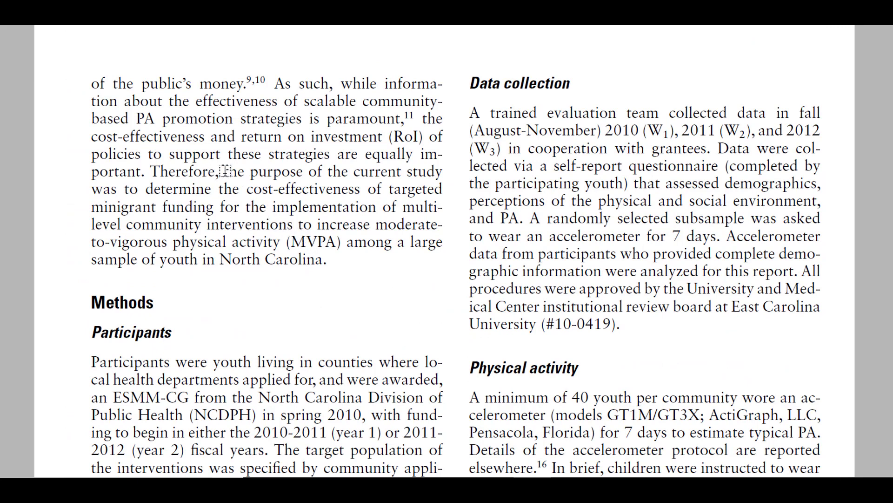
pyautogui.moveTo(224, 174); pyautogui.dragTo(337, 268)
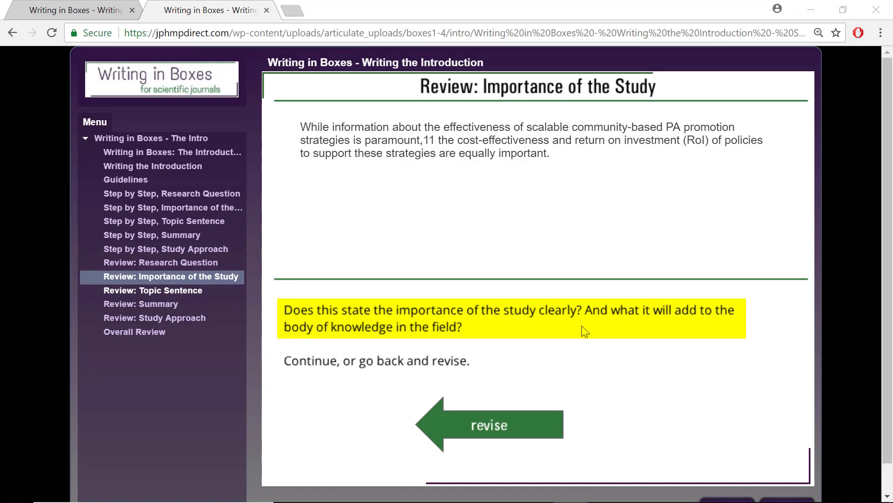
# Review the complete introduction in Overall Review and save the workbook page as HTML.
pyautogui.click(135, 333)
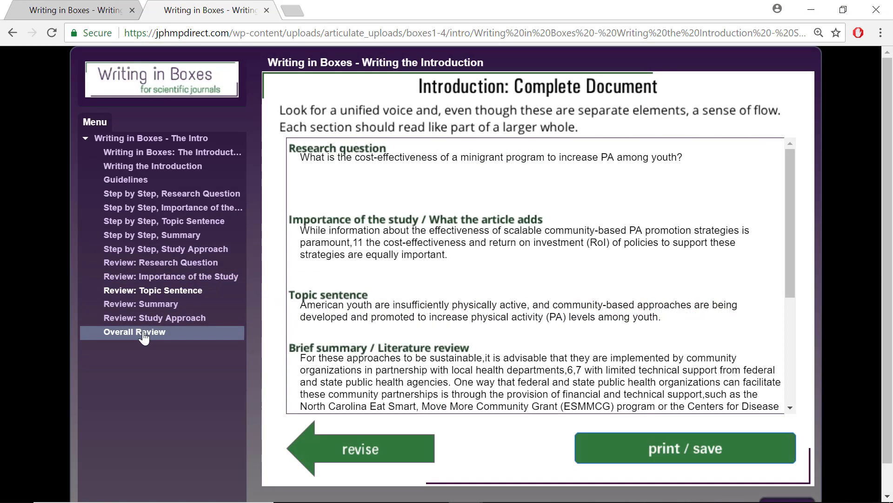
pyautogui.scroll(-5, 484, 247)
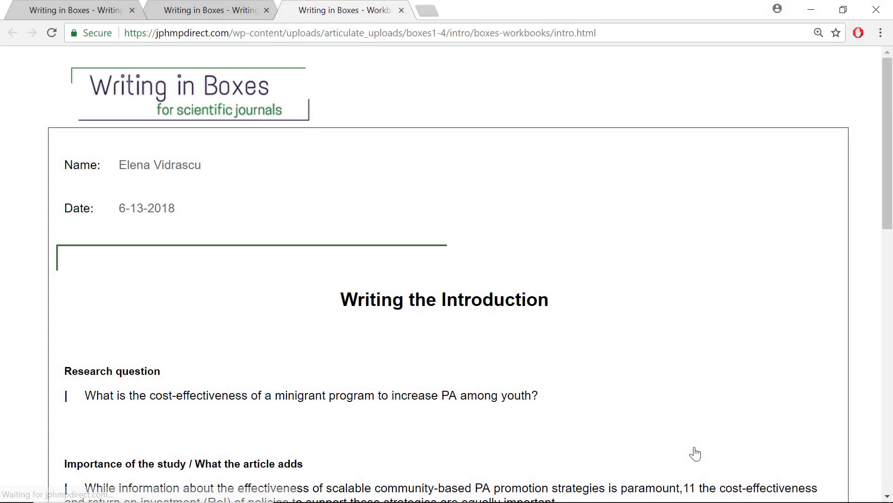
pyautogui.scroll(-10, 445, 275)
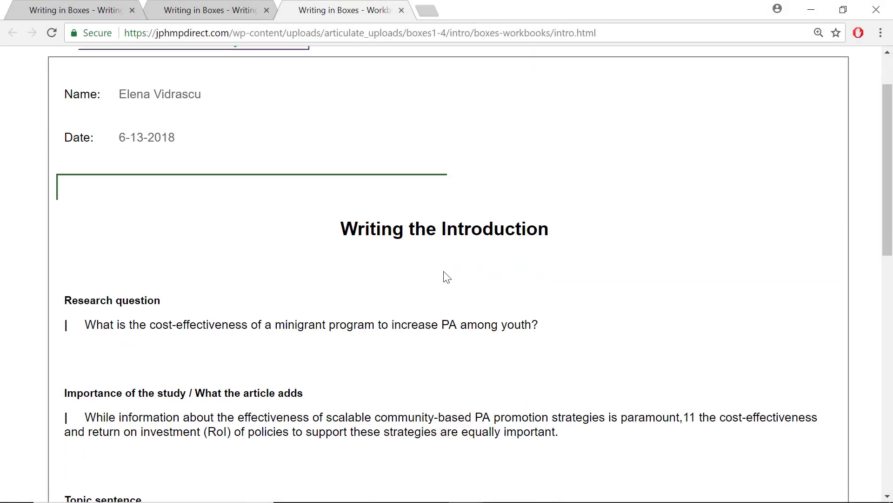
pyautogui.scroll(-4, 459, 283)
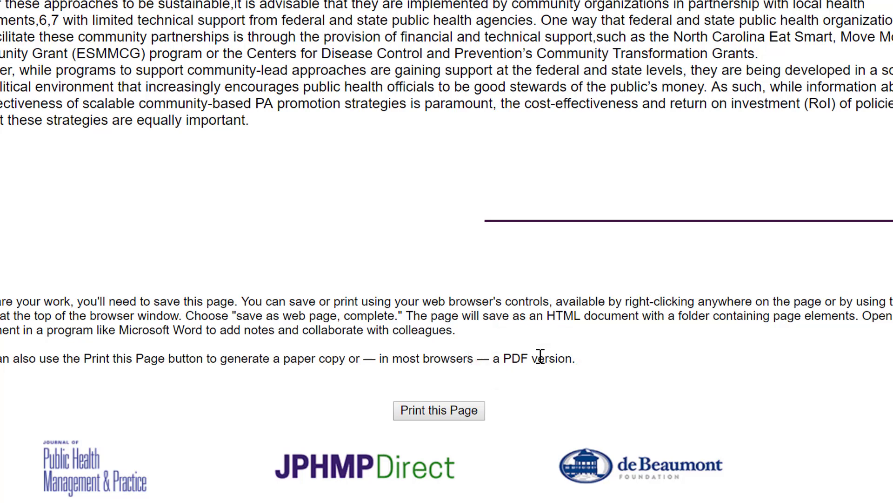
pyautogui.rightClick(538, 329)
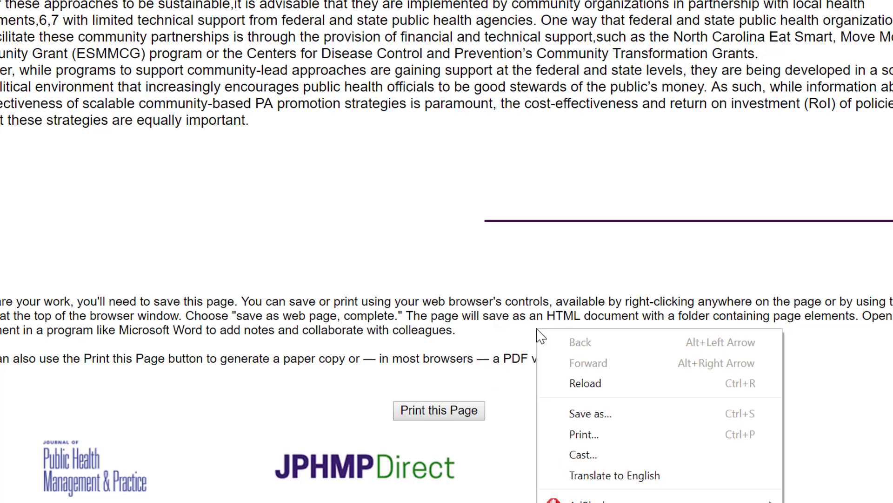
pyautogui.click(601, 421)
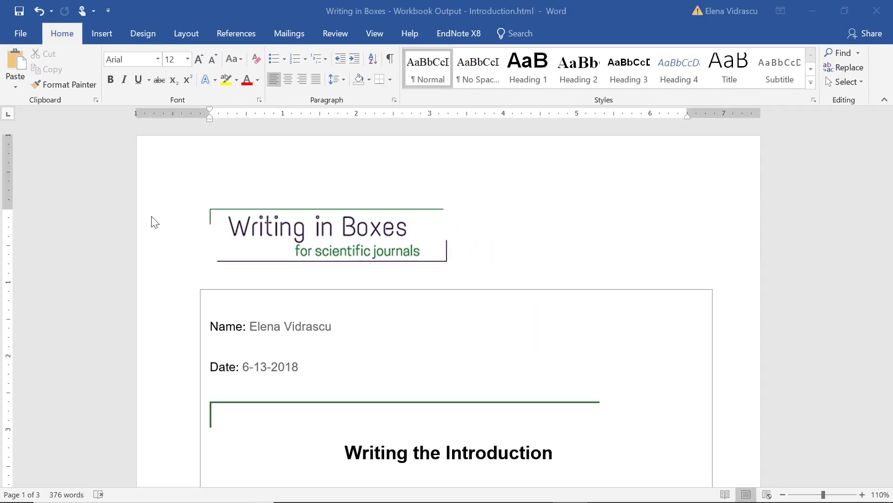
# Read through the Word document, inserting '(1)' after the word paramount.
pyautogui.scroll(-6, 223, 254)
pyautogui.scroll(1, 409, 261)
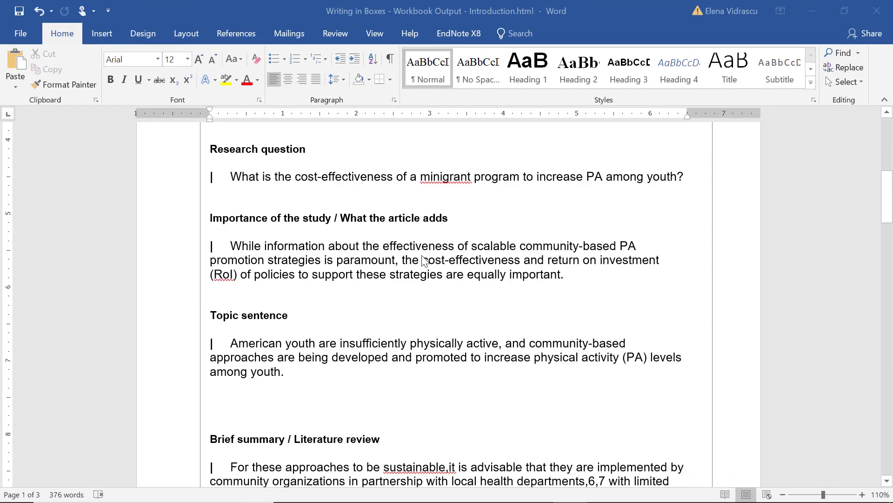
pyautogui.click(395, 263)
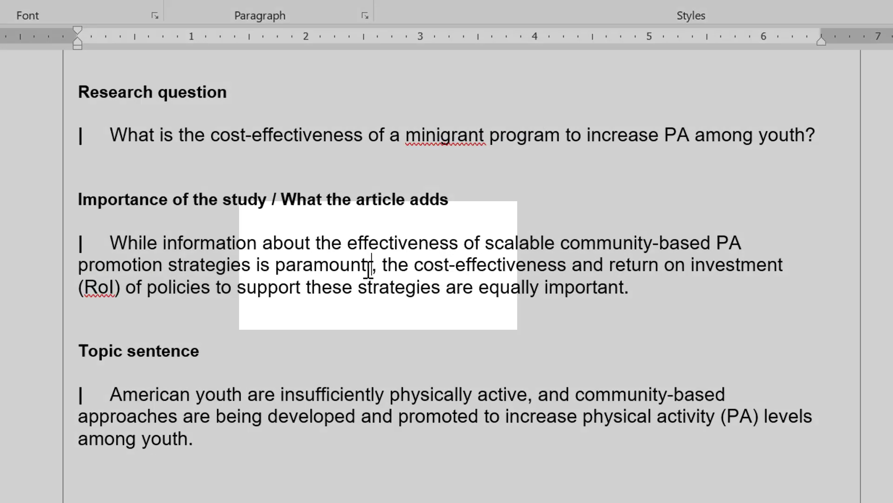
pyautogui.write('(1)')
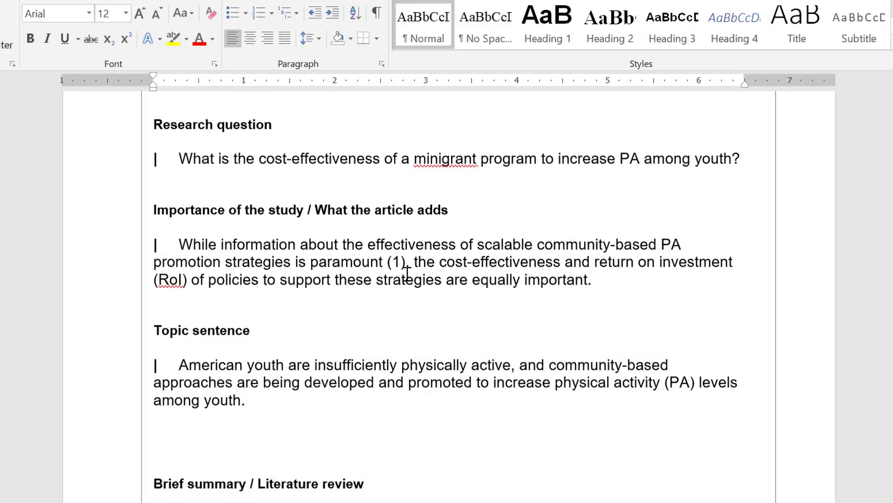
pyautogui.scroll(-20, 449, 303)
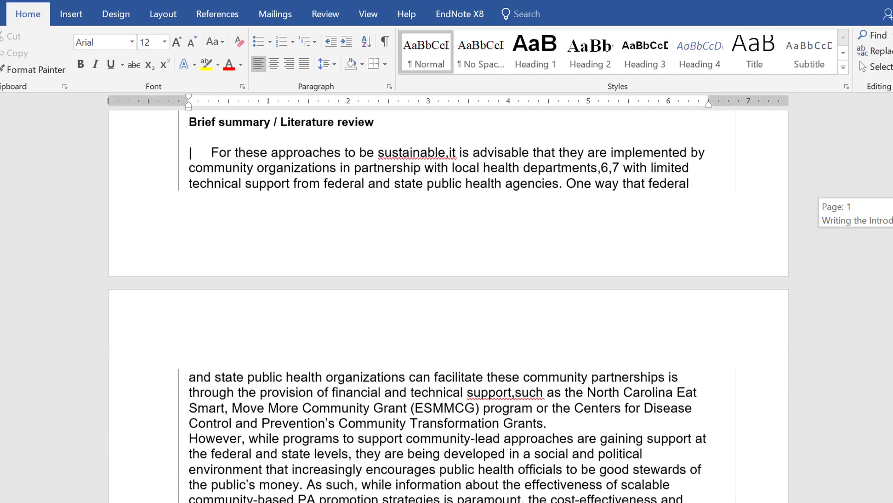
pyautogui.scroll(-6, 449, 303)
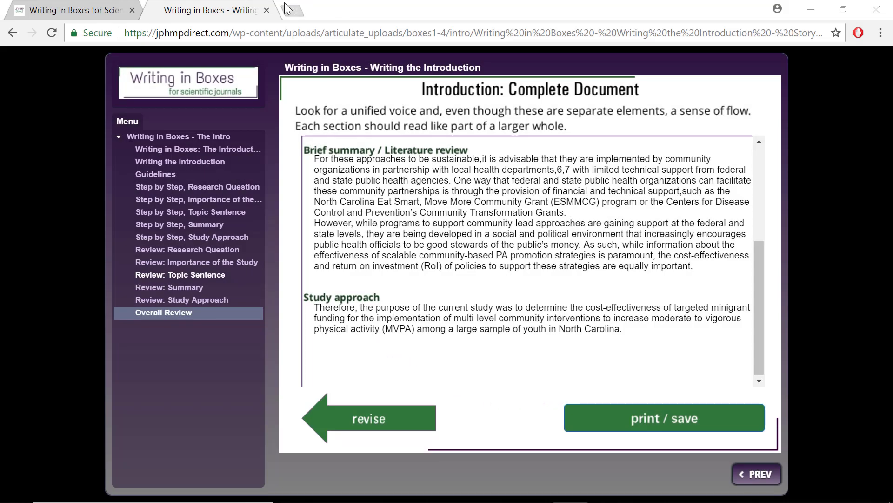
# Close the Introduction module tab and launch the Methods module from the elearning-module page.
pyautogui.click(267, 10)
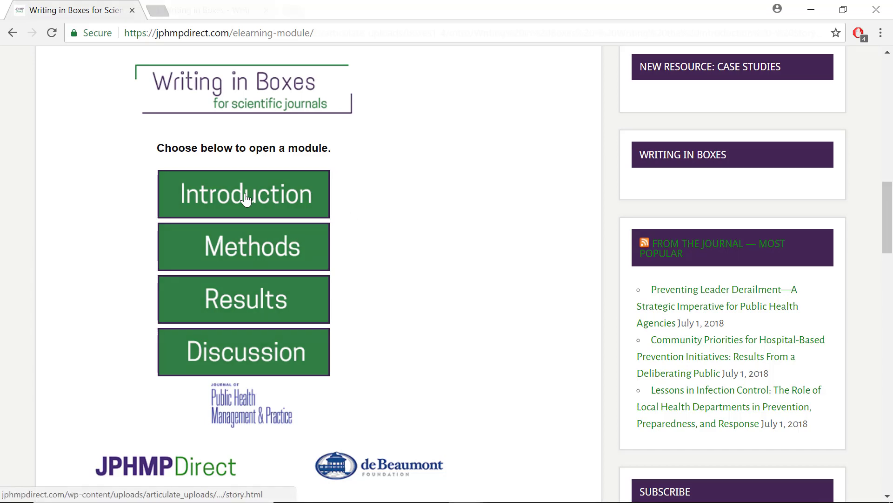
pyautogui.click(246, 198)
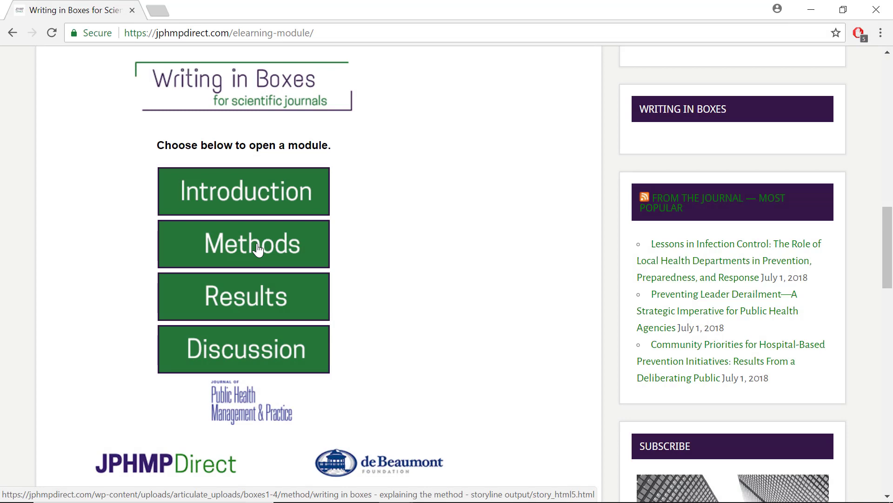
pyautogui.click(257, 248)
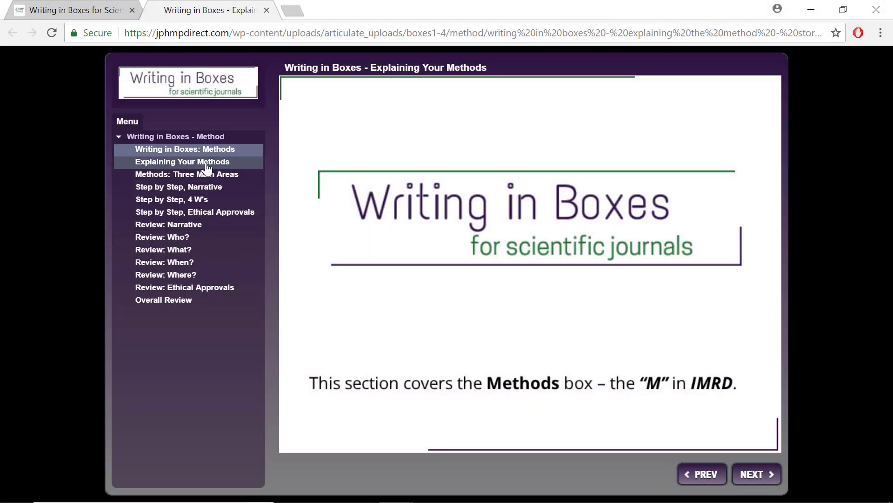
# Advance through the Methods 4 W's step to the Ethical Approvals slide.
pyautogui.click(188, 200)
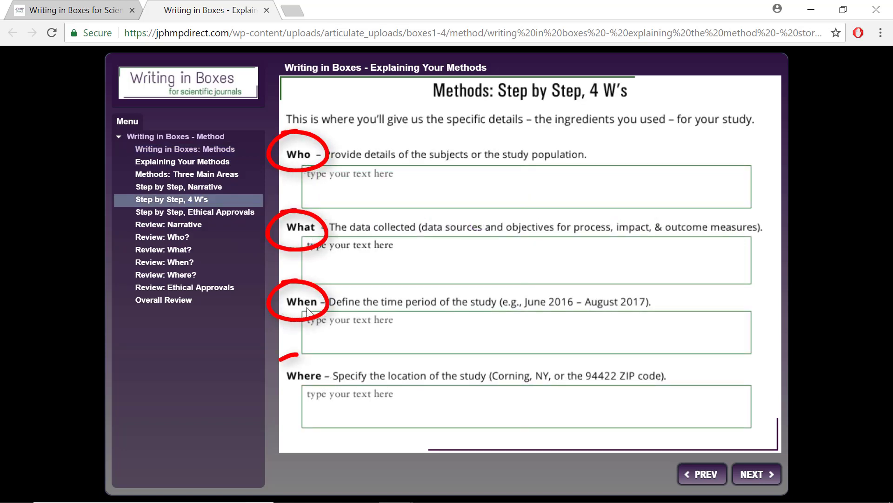
pyautogui.click(205, 213)
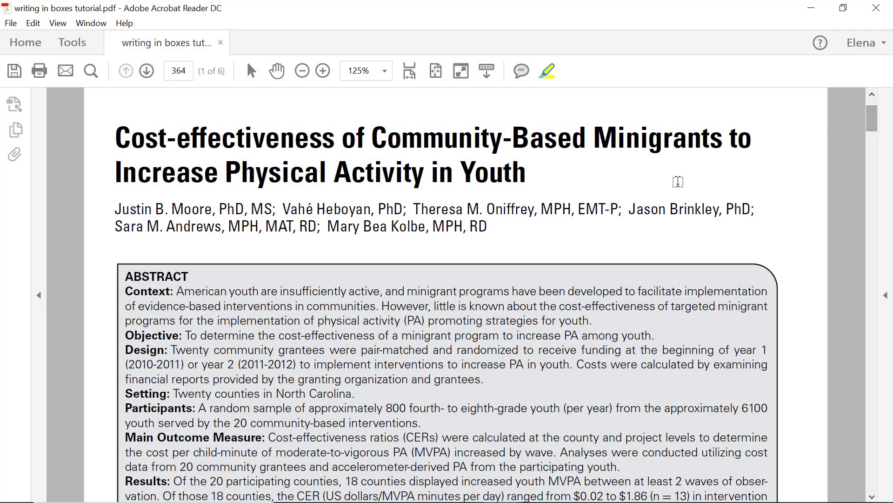
# Scroll to page 365 and select the 'All procedures were approved…' sentence.
pyautogui.scroll(-20, 542, 226)
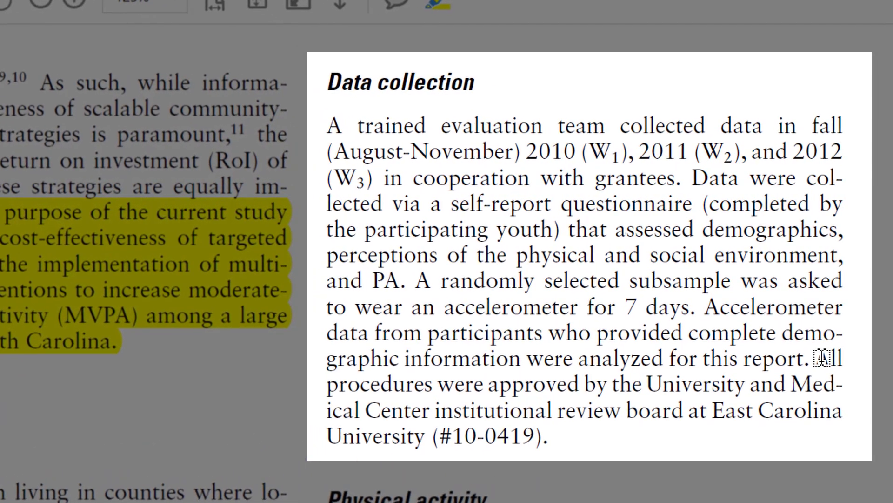
pyautogui.moveTo(823, 358); pyautogui.dragTo(444, 450)
# Open the Results module and go via How to Report Results to Results of Analyses.
pyautogui.click(275, 299)
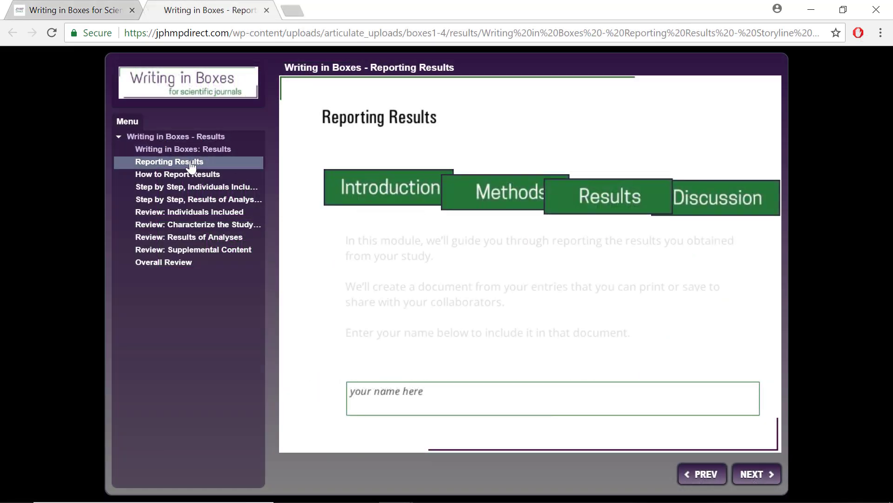
pyautogui.click(190, 176)
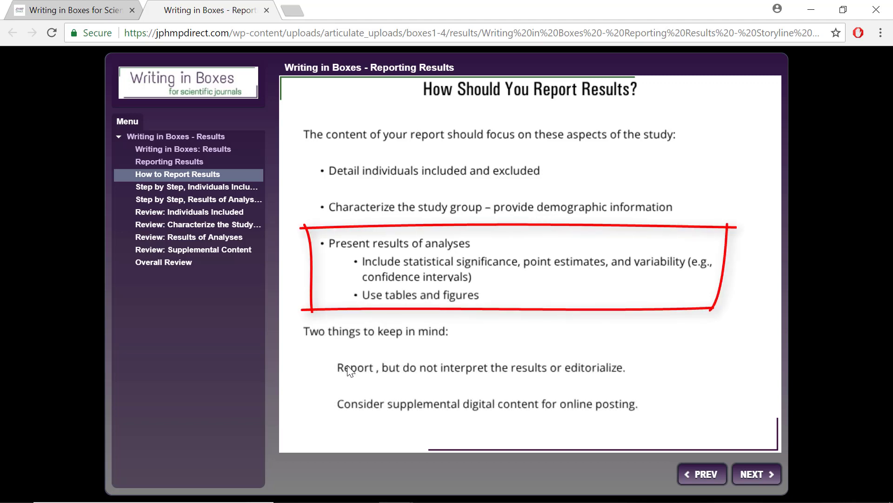
pyautogui.click(221, 198)
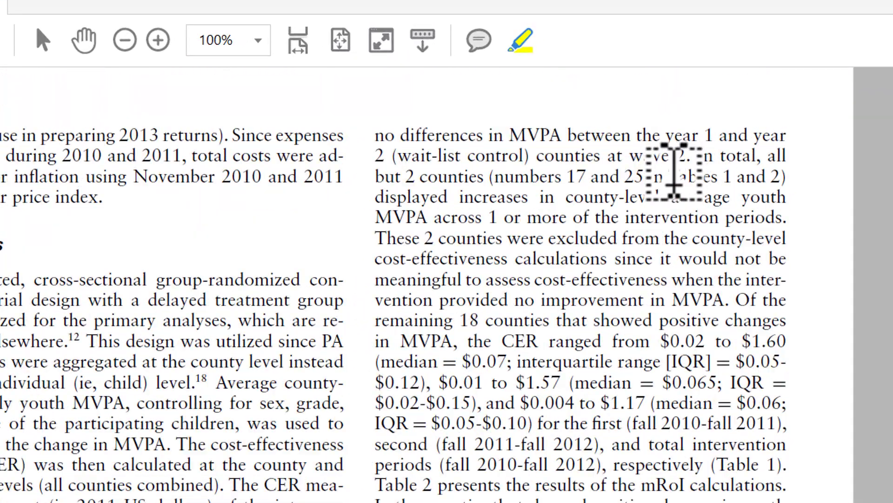
# Highlight the 'Tables 1 and 2)' reference, the median and interquartile range figures, and the Table 1 reference in yellow.
pyautogui.moveTo(673, 127); pyautogui.dragTo(722, 140)
pyautogui.moveTo(737, 181)
pyautogui.mouseDown()
pyautogui.moveTo(787, 186)
pyautogui.moveTo(783, 178)
pyautogui.mouseUp()
pyautogui.scroll(-2, 507, 303)
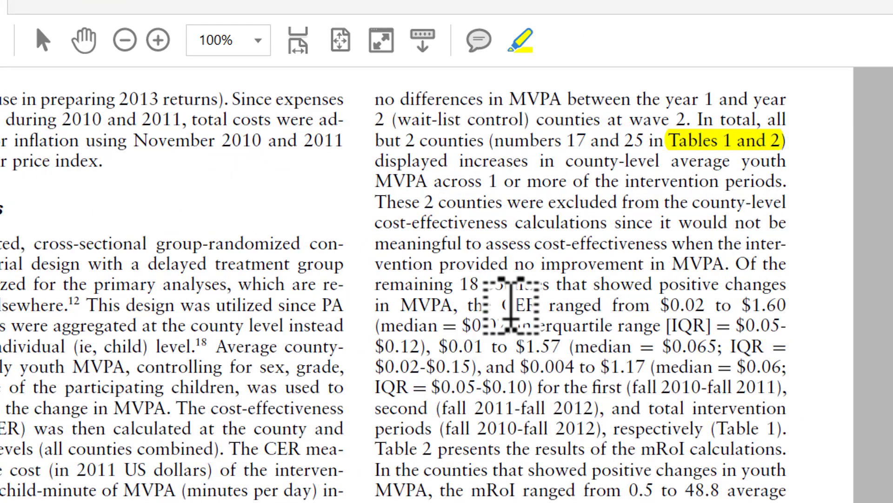
pyautogui.moveTo(376, 325); pyautogui.dragTo(443, 324)
pyautogui.moveTo(518, 325); pyautogui.dragTo(660, 325)
pyautogui.moveTo(716, 428); pyautogui.dragTo(774, 427)
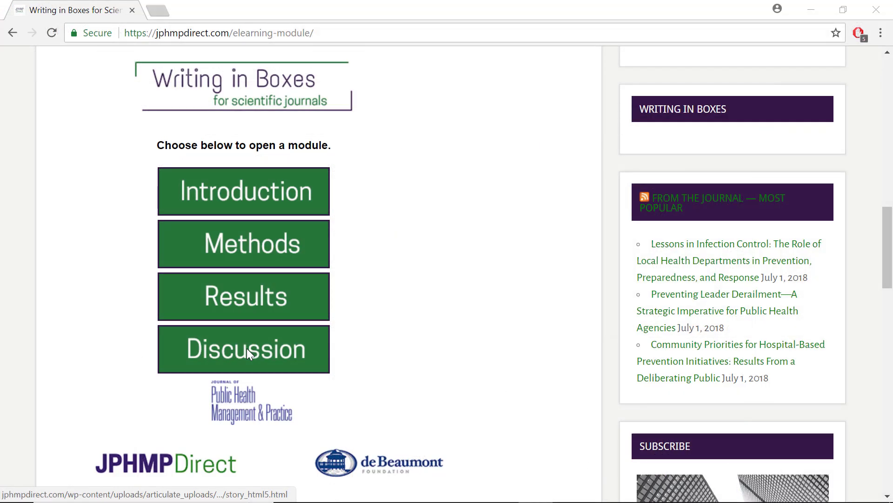
# Open the Discussion module and visit its Comparison, Implications, Limitations and Recommendations steps in turn.
pyautogui.click(247, 350)
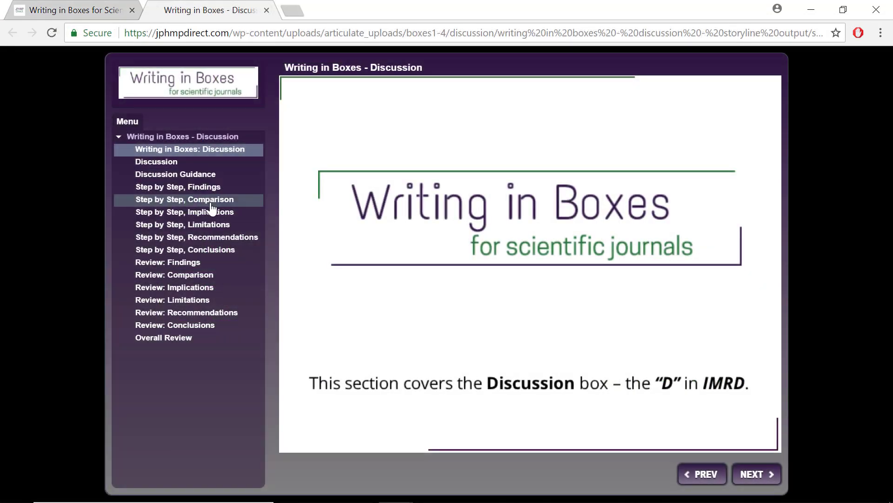
pyautogui.click(211, 203)
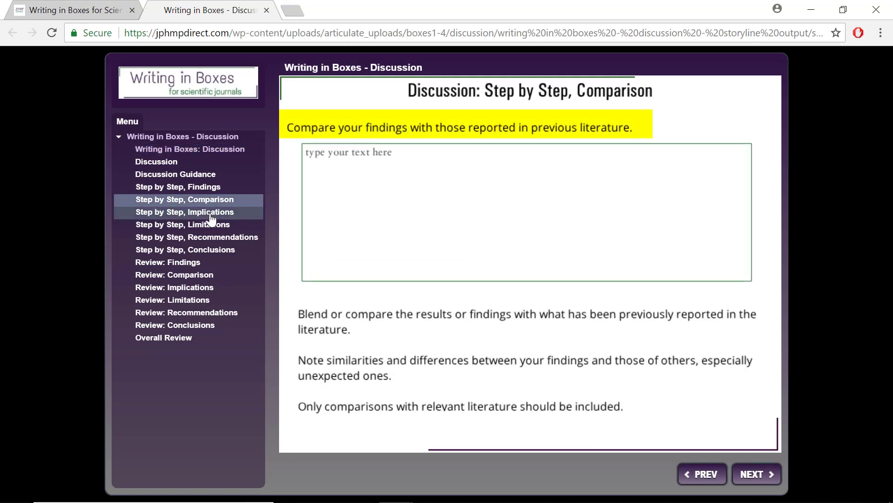
pyautogui.click(211, 215)
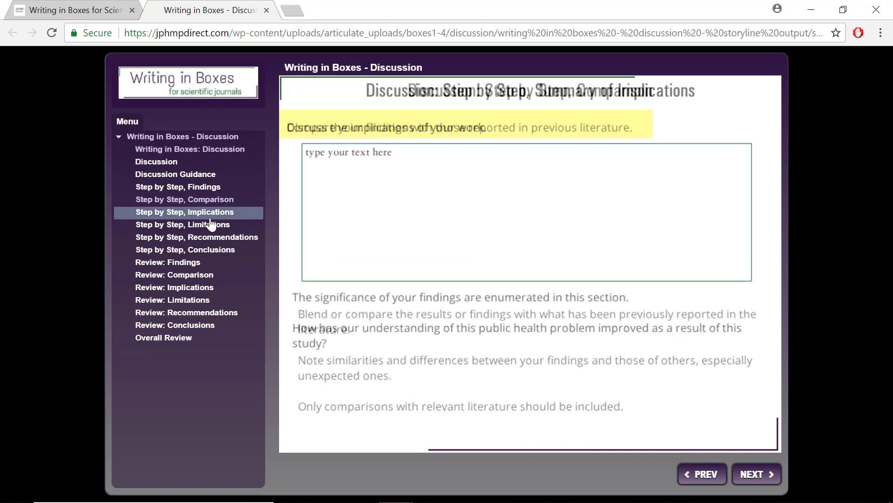
pyautogui.click(212, 227)
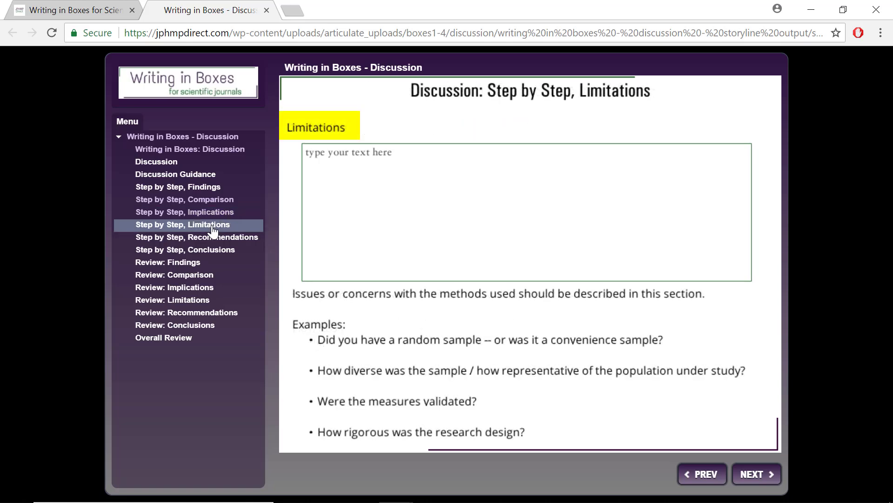
pyautogui.click(217, 238)
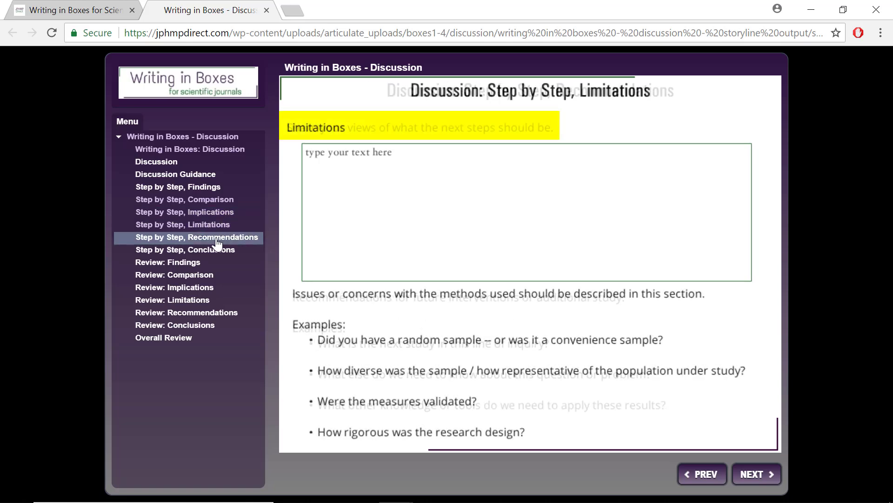